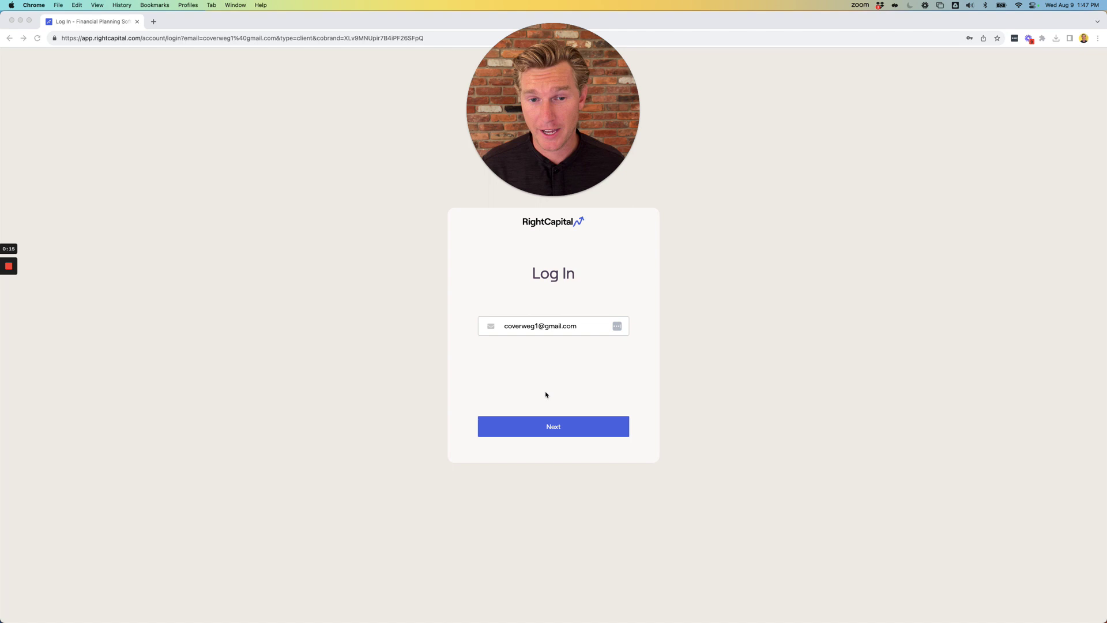
Submit the e-mail, open the Co-Client card, and bring up its delete confirmation
left_click(574, 431)
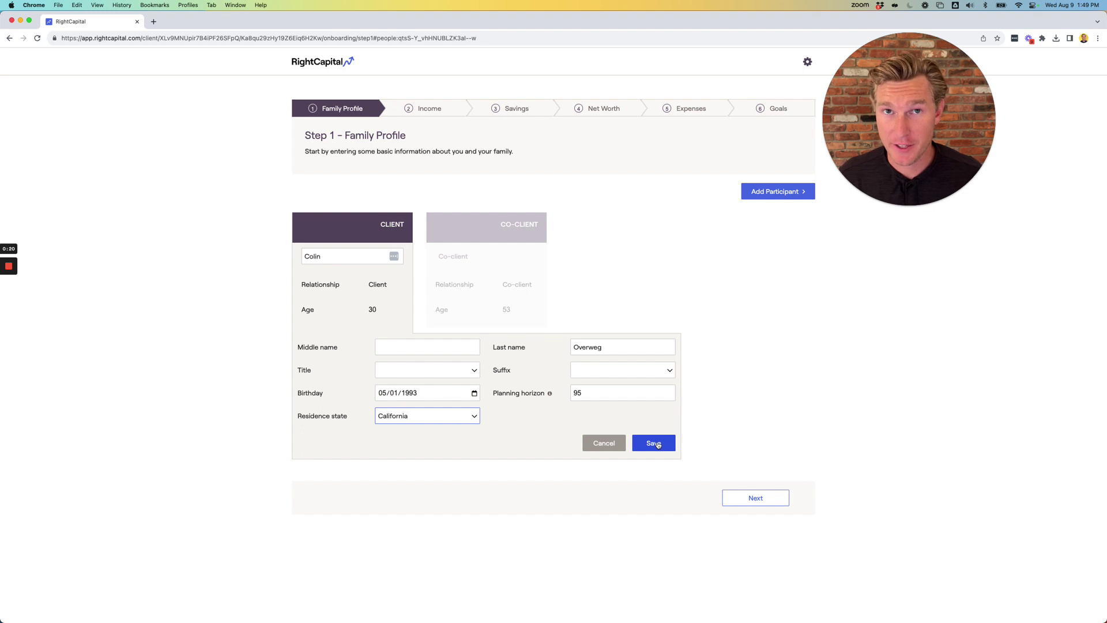
left_click(496, 256)
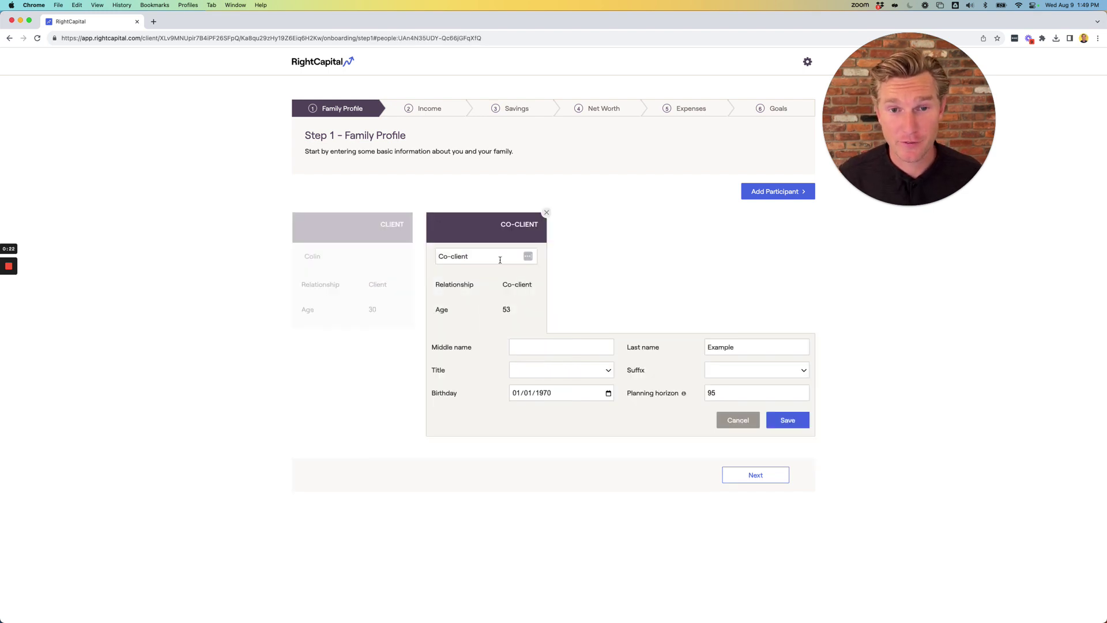
left_click(546, 212)
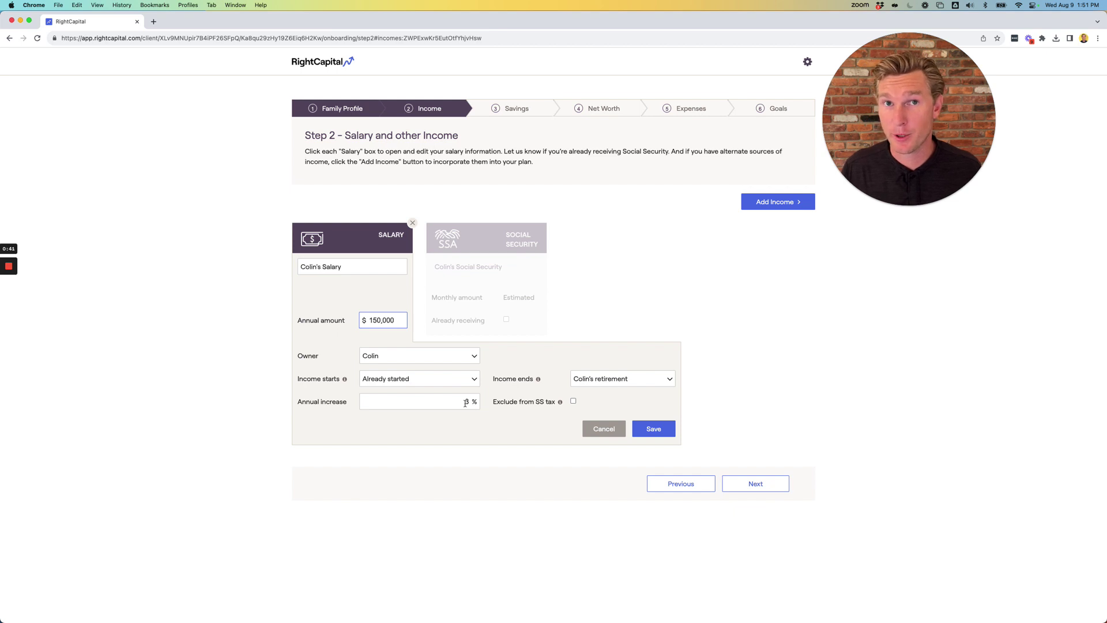
Save the $150,000 annual salary and add a $50,000 Bonus income under Other
key("Return")
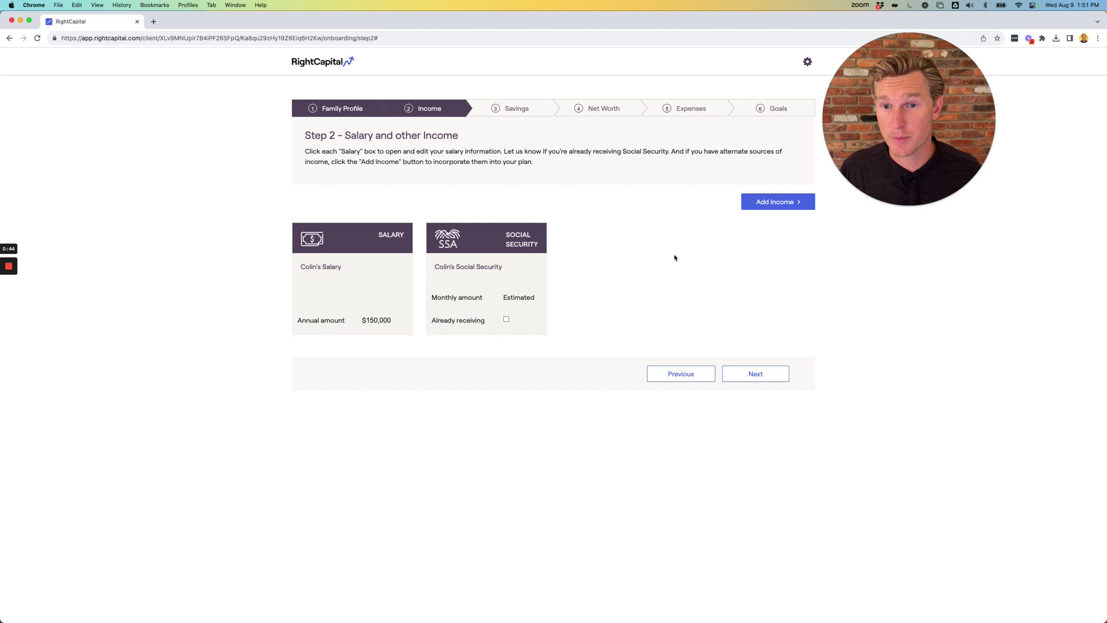
left_click(779, 202)
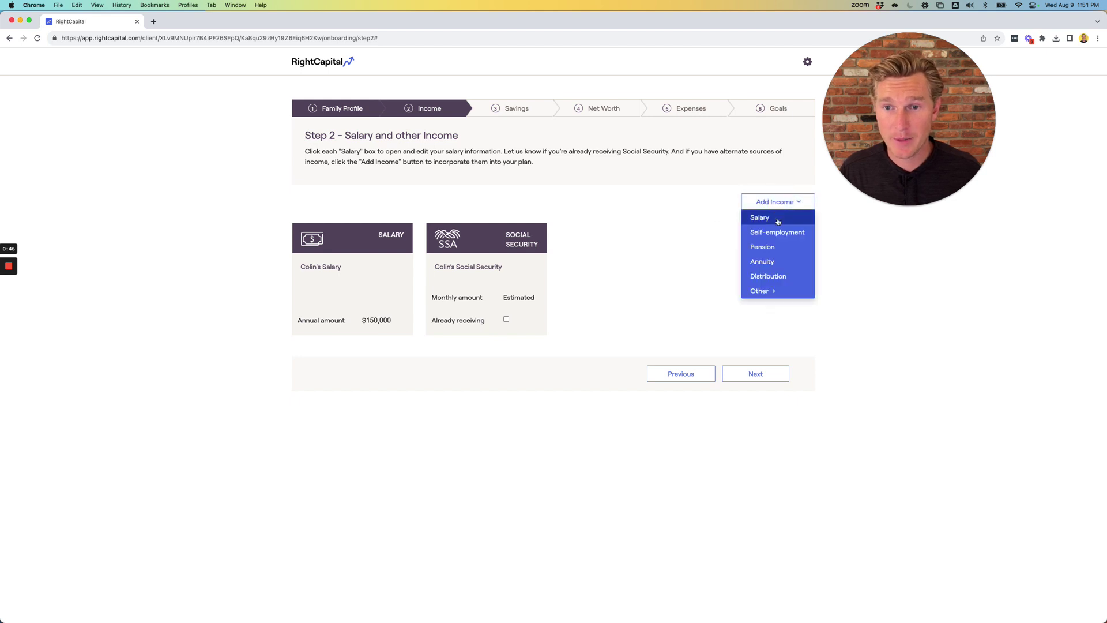
mouse_move(768, 297)
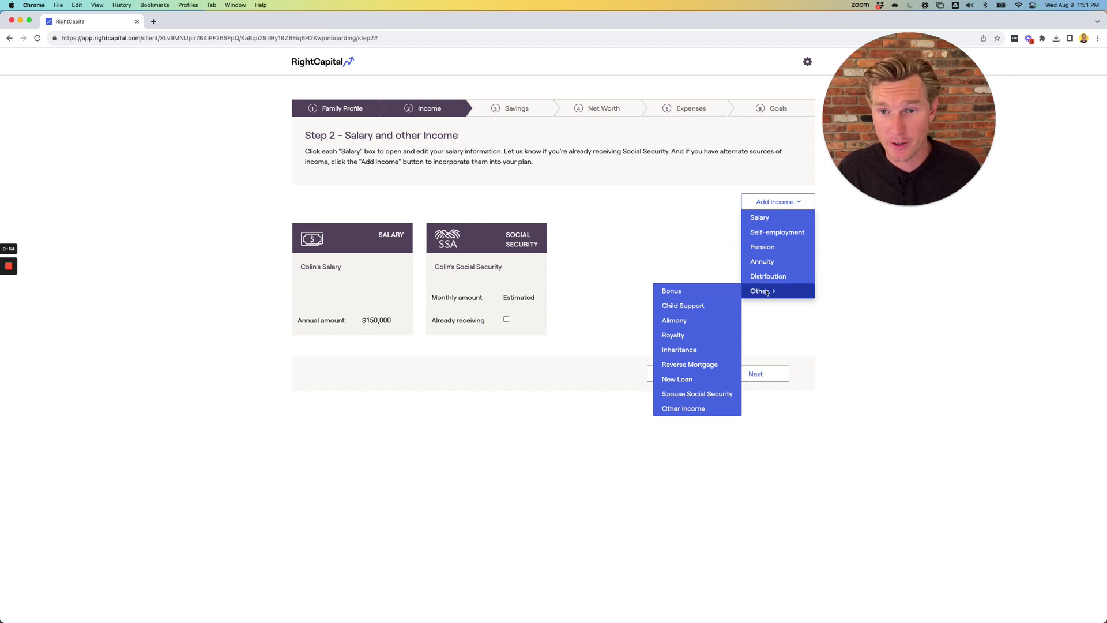
left_click(671, 290)
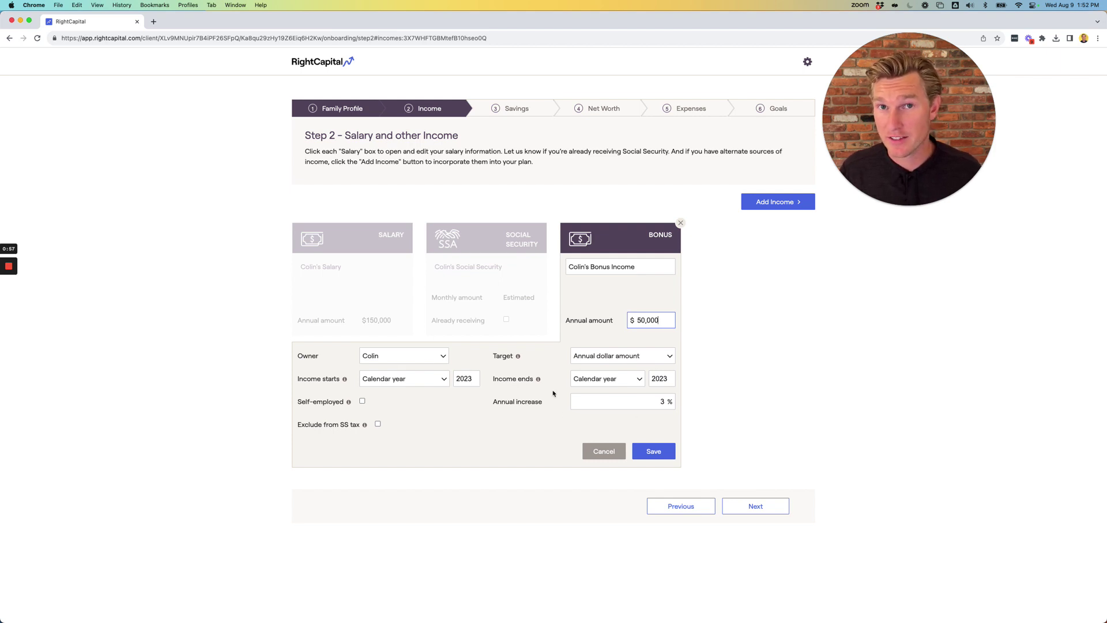
key("Return")
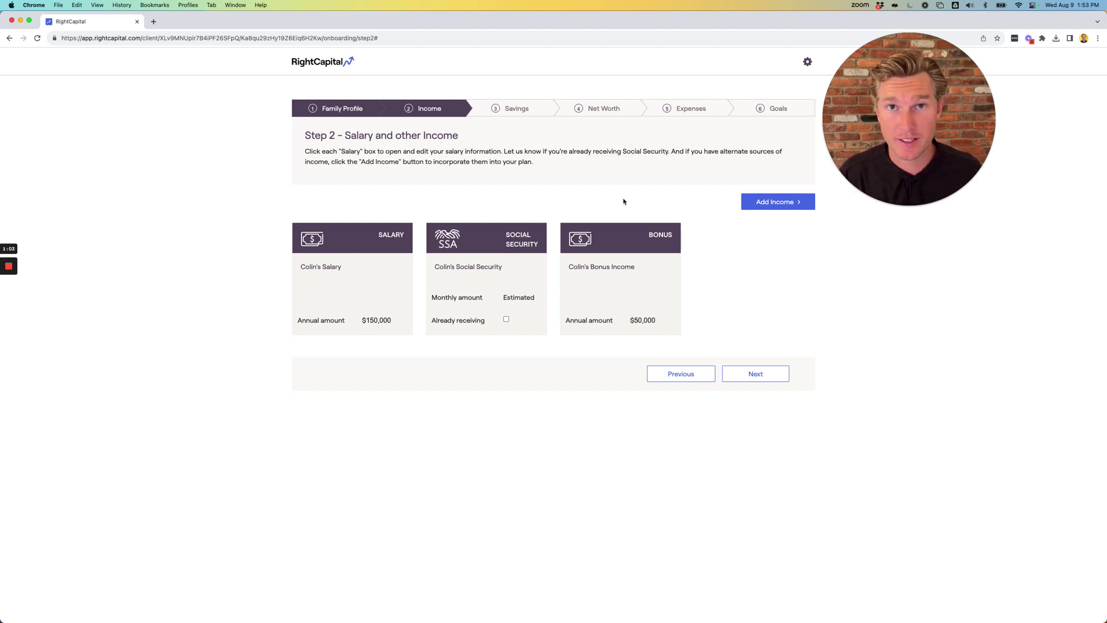
On the Savings step, set the existing 401(k) contribution target to an annual dollar amount
left_click(591, 114)
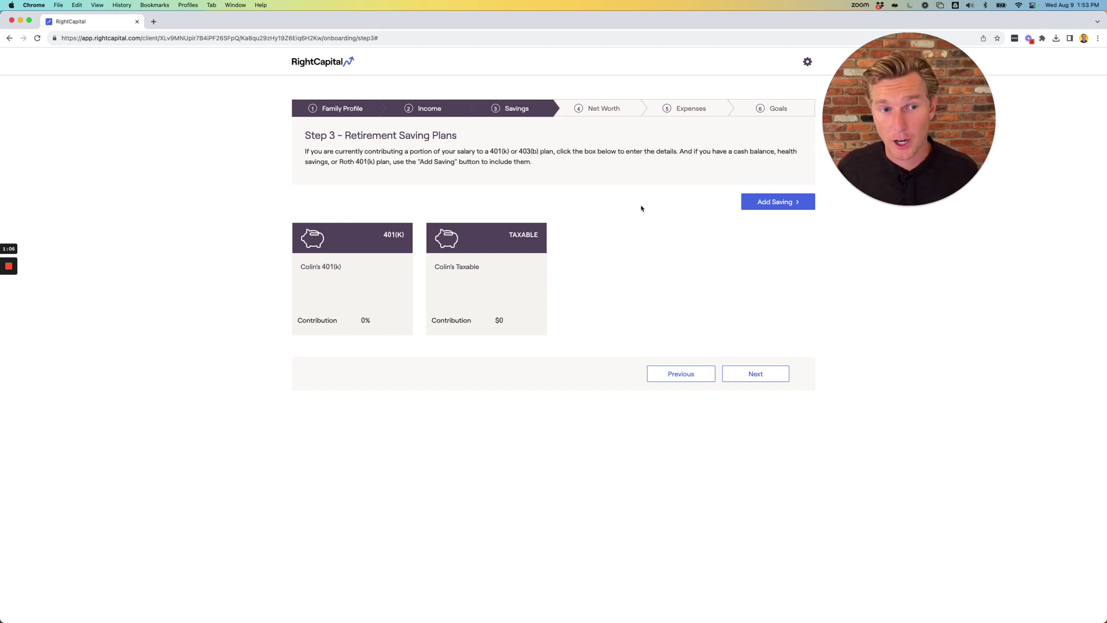
left_click(776, 202)
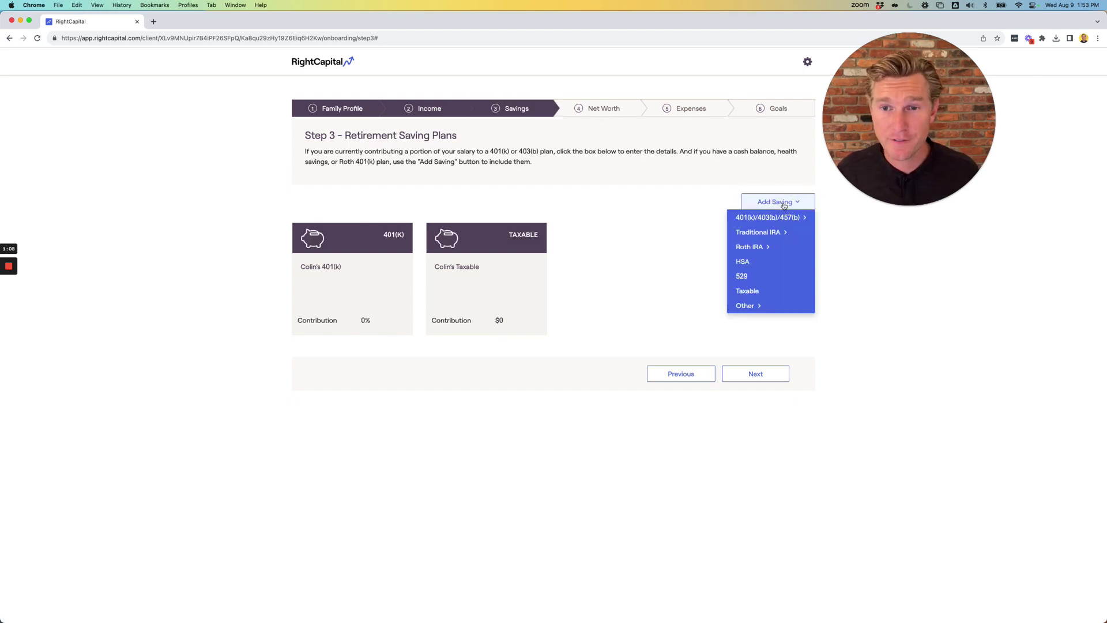
mouse_move(770, 218)
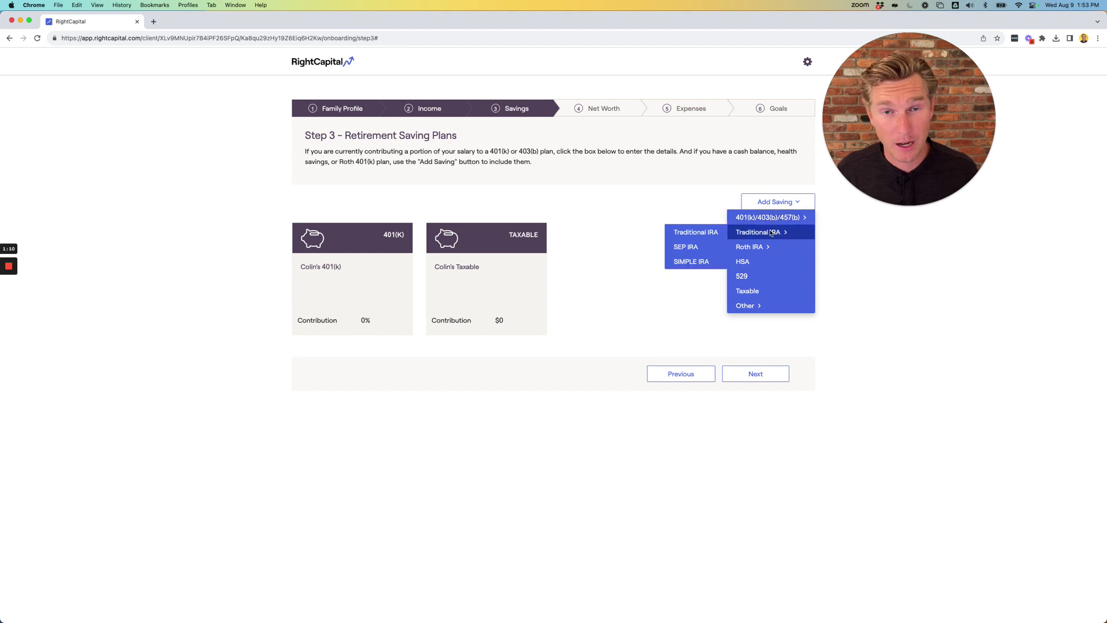
left_click(399, 317)
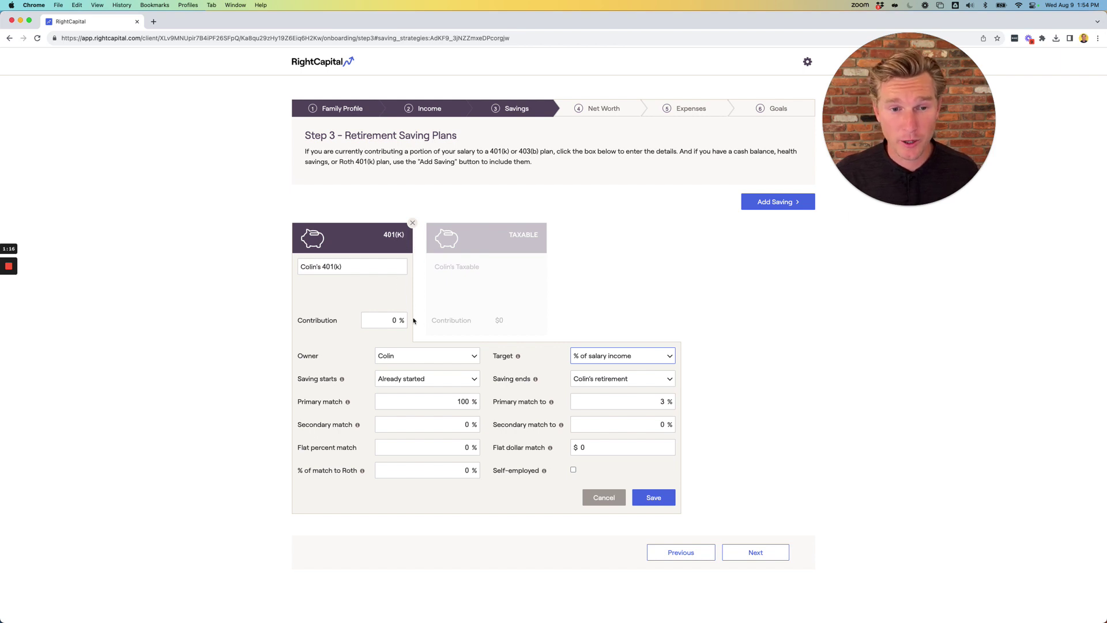
left_click(625, 361)
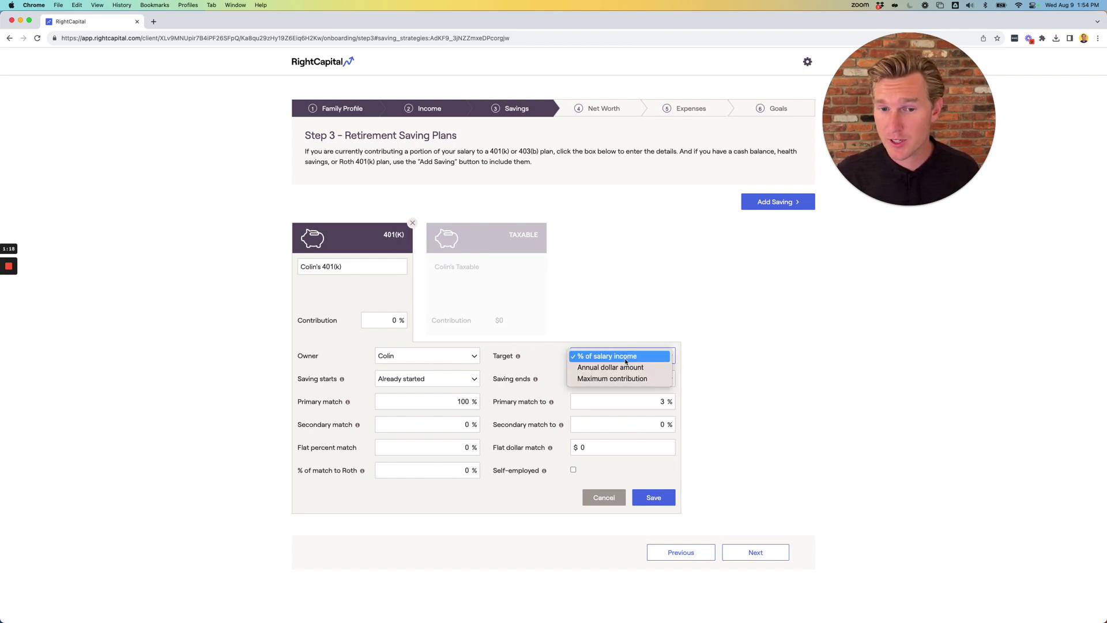
left_click(623, 357)
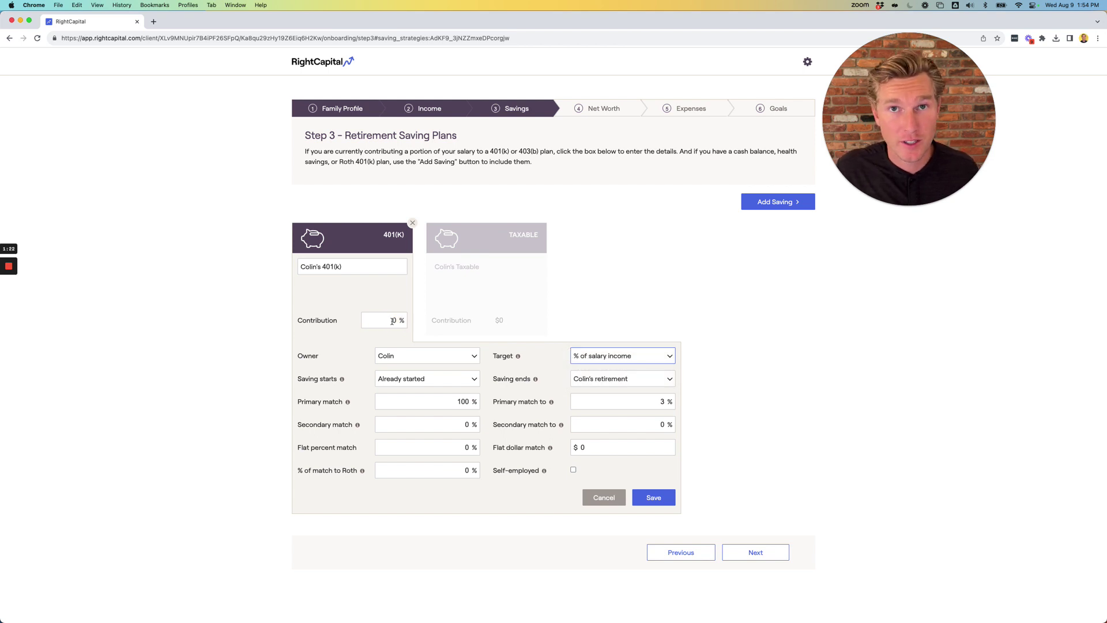
left_click(612, 356)
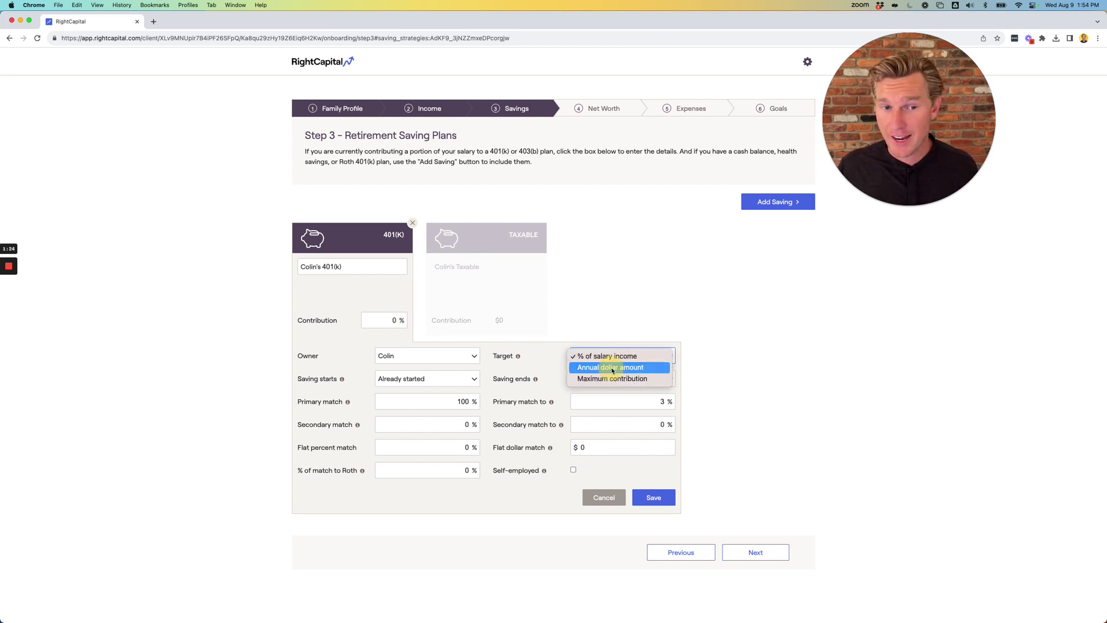
left_click(606, 368)
Set the 401(k) contribution to $22,500, keeping 100% primary and 50% secondary match, and save
left_click(383, 320)
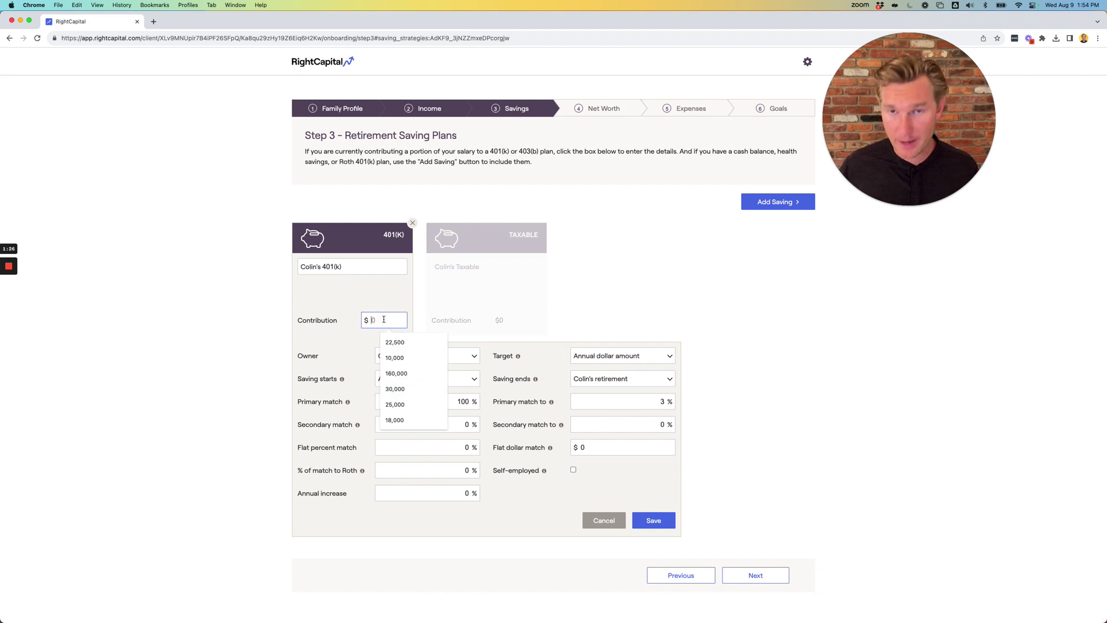
type("22500")
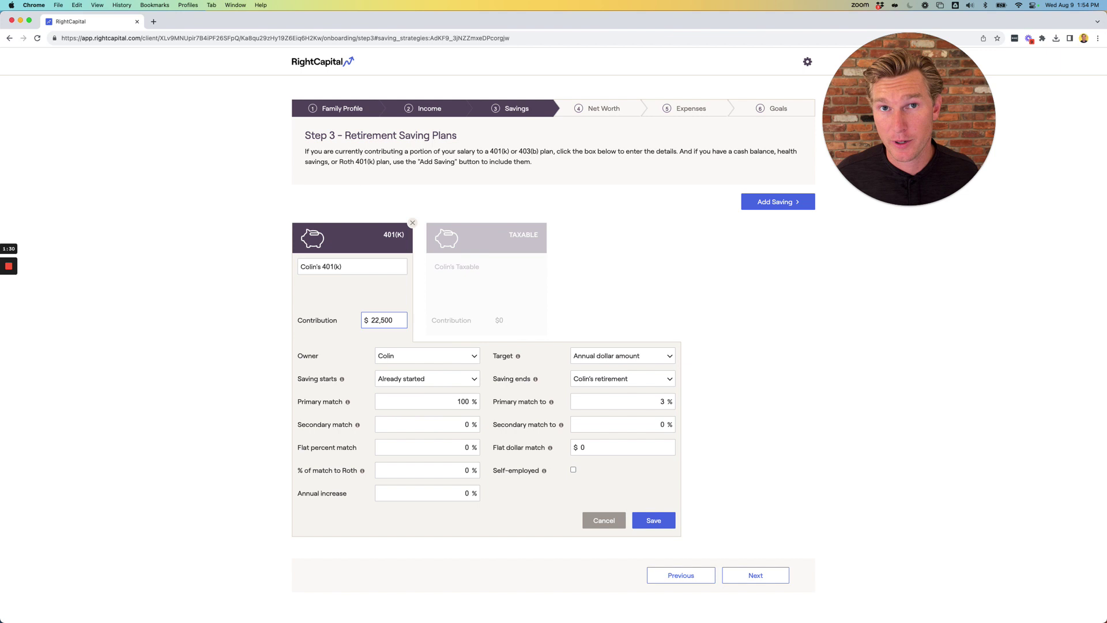
left_click(470, 402)
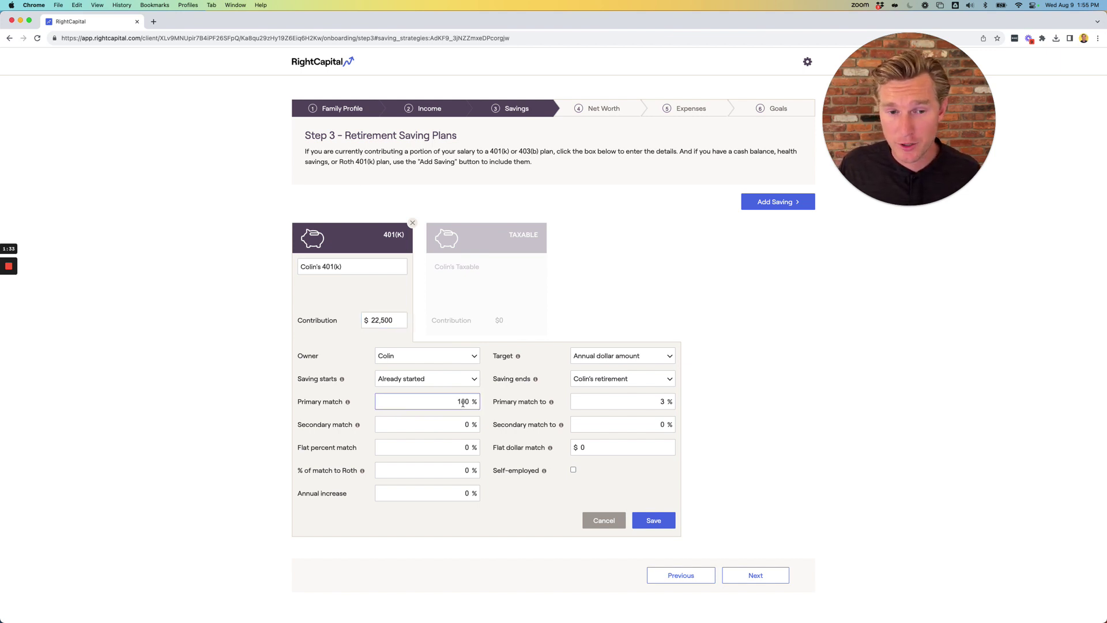
double_click(463, 402)
left_click(467, 402)
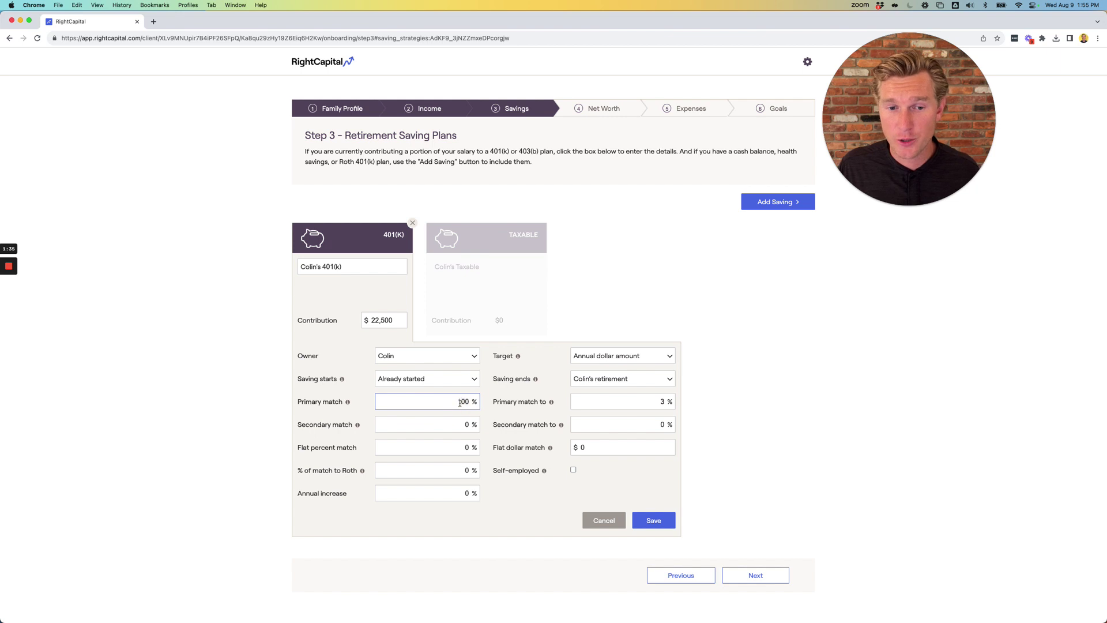
left_click(662, 401)
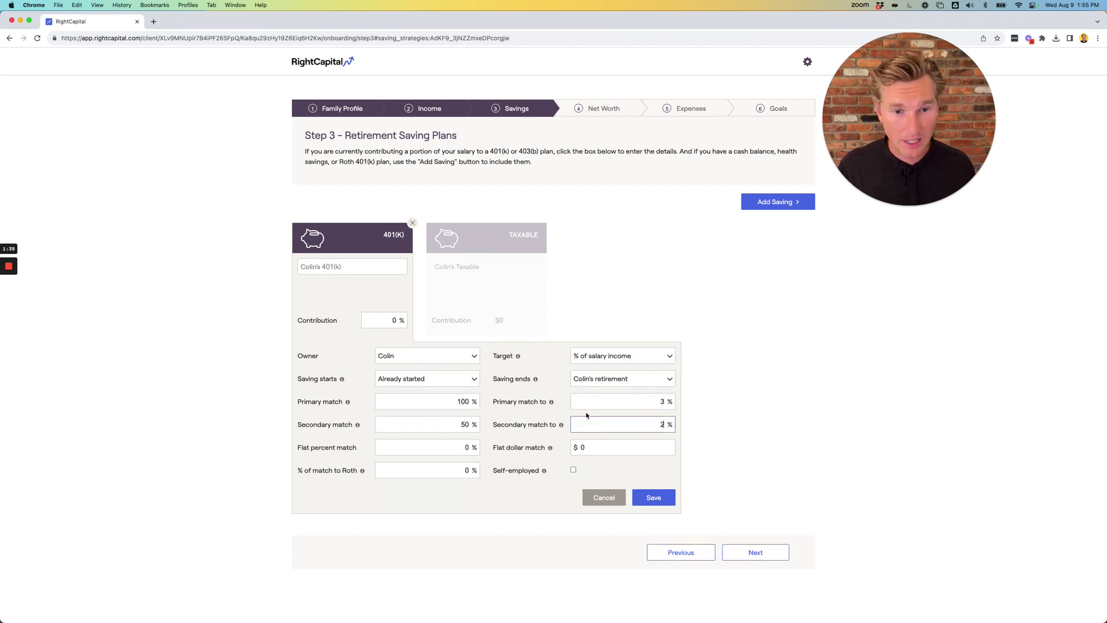
left_click(464, 424)
left_click(463, 425)
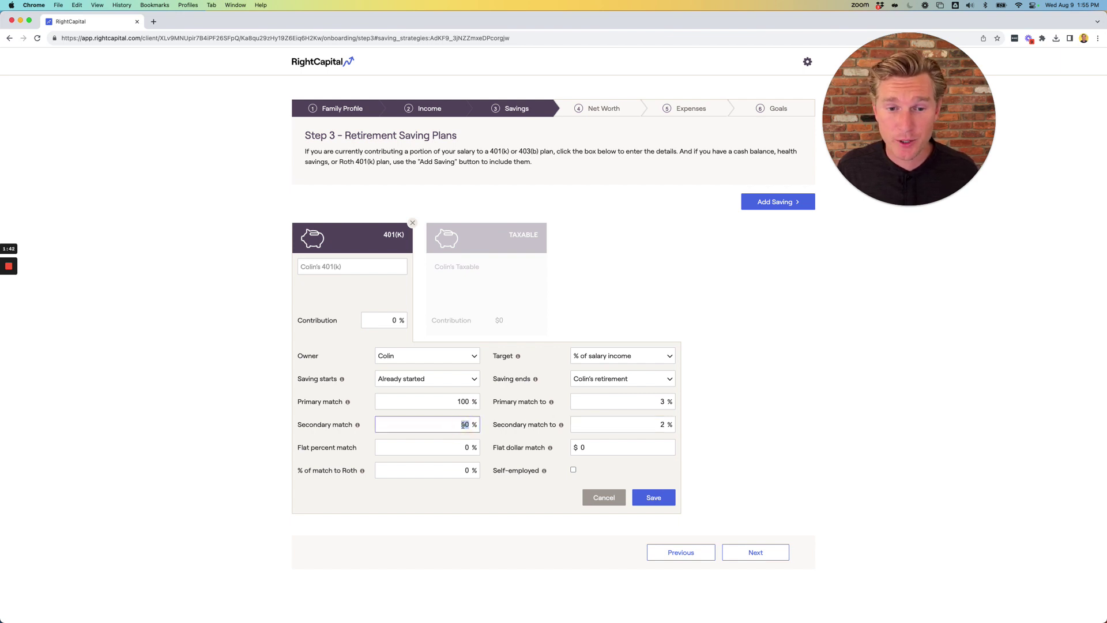
left_click(657, 423)
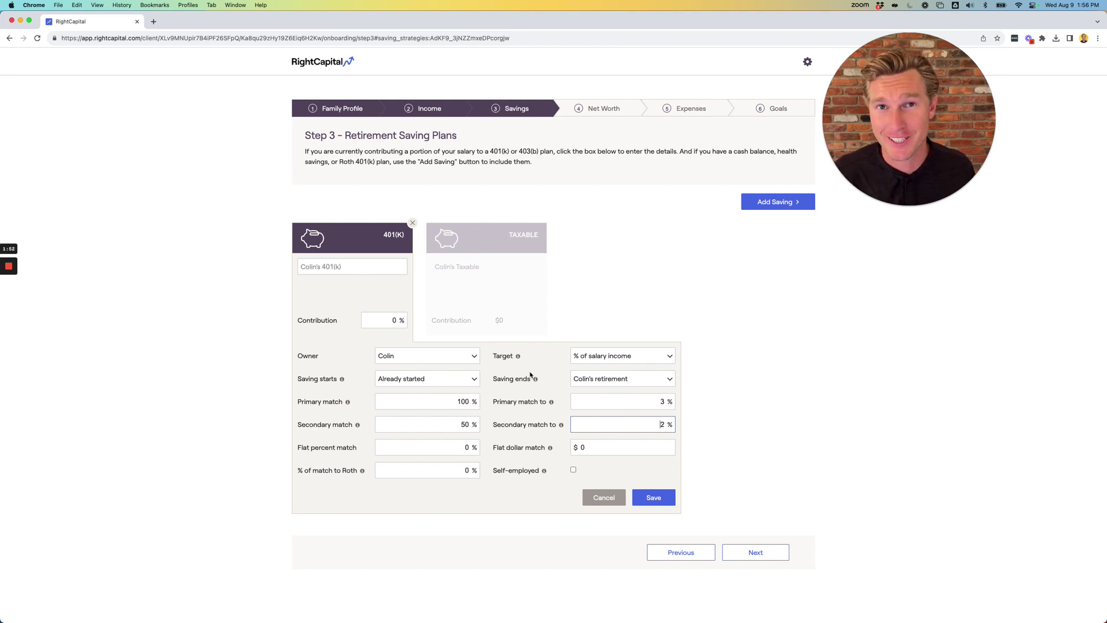
key("Return")
Add a Backdoor Roth IRA saving plan with a $6,500 contribution and save it
left_click(778, 201)
mouse_move(781, 252)
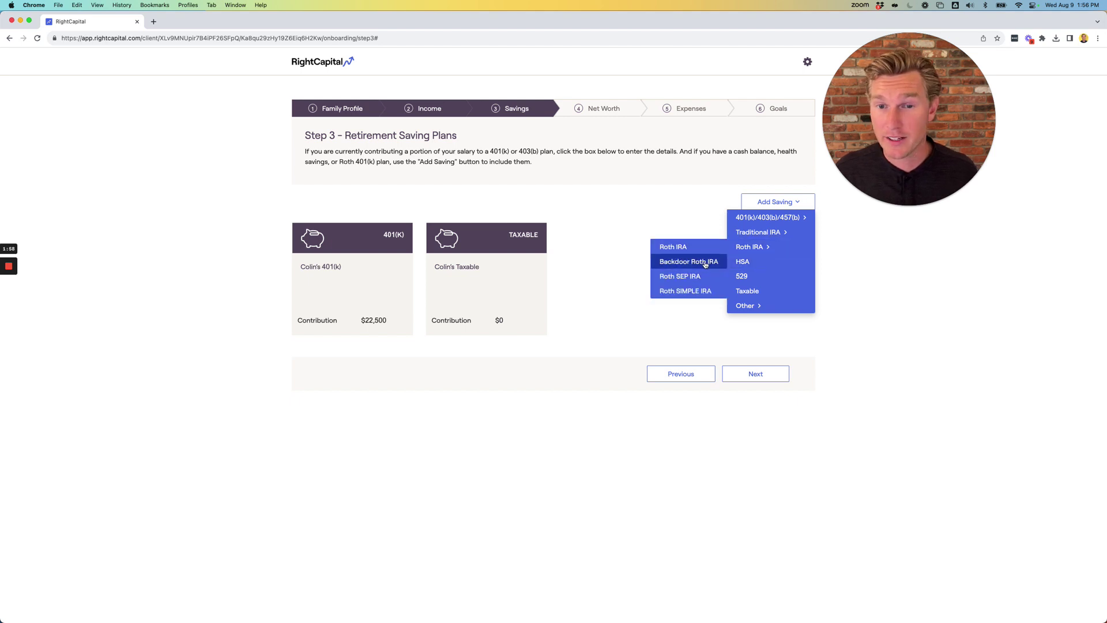
left_click(704, 263)
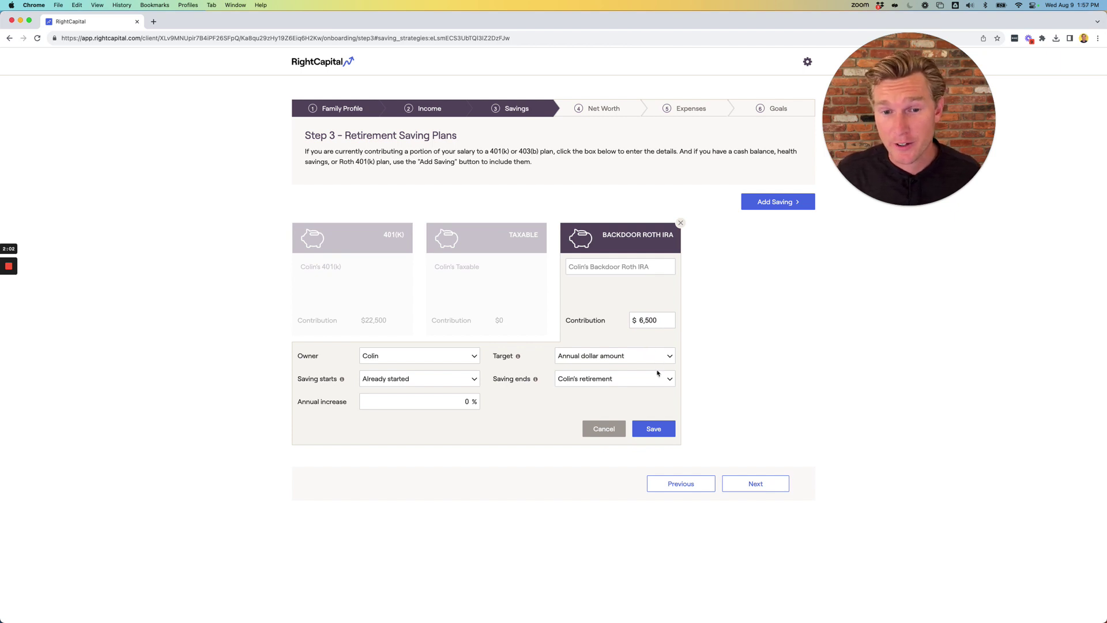
left_click(656, 428)
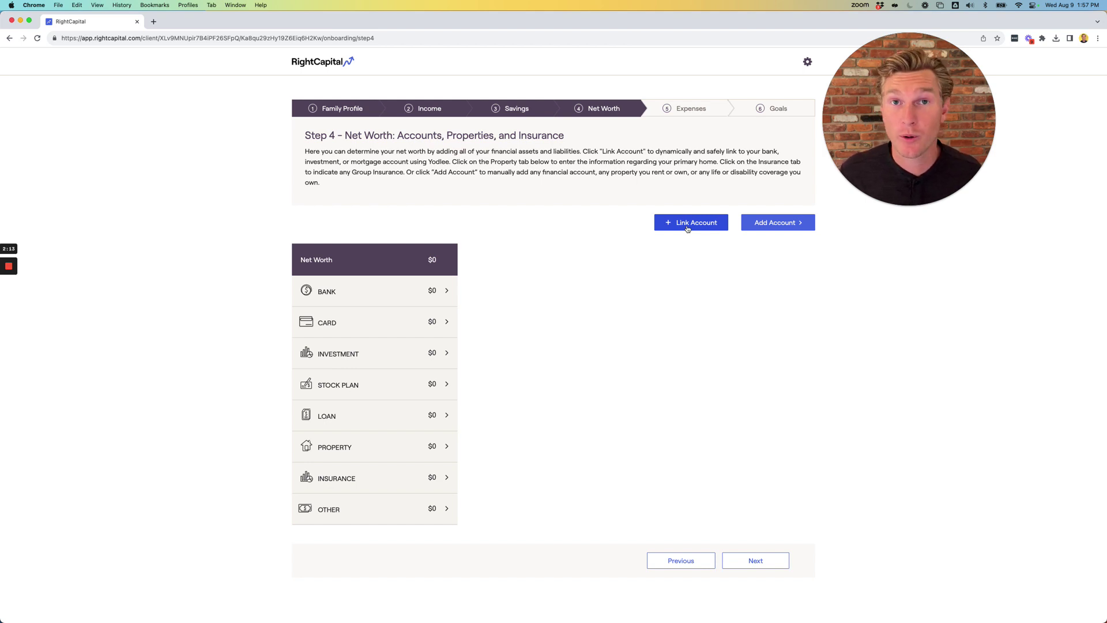
Start linking an outside account and choose Betterment as the institution
left_click(687, 230)
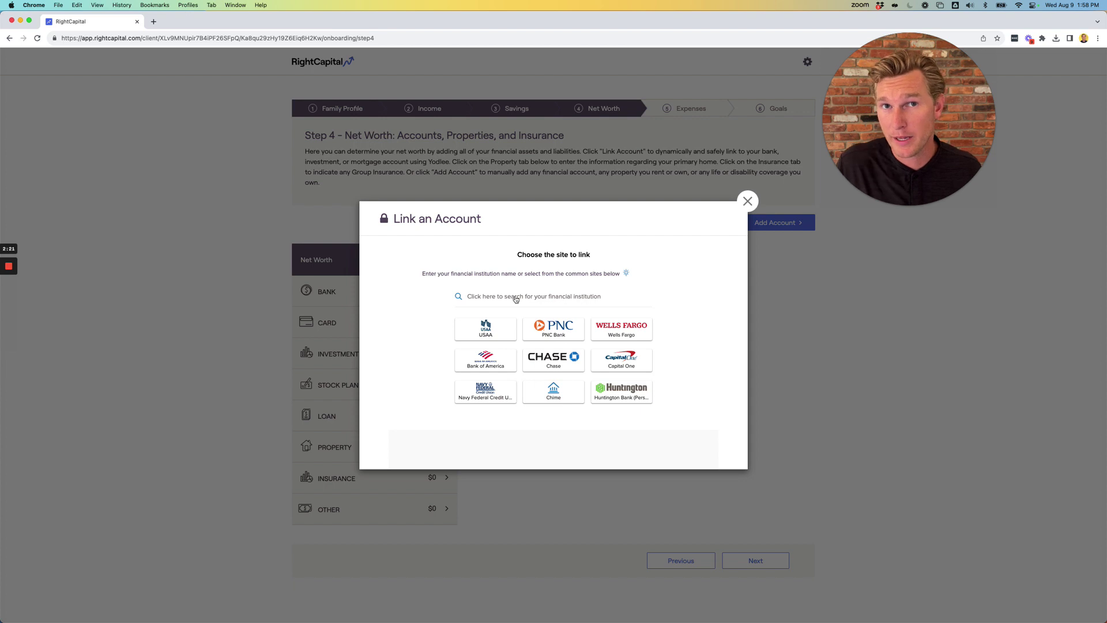
left_click(621, 359)
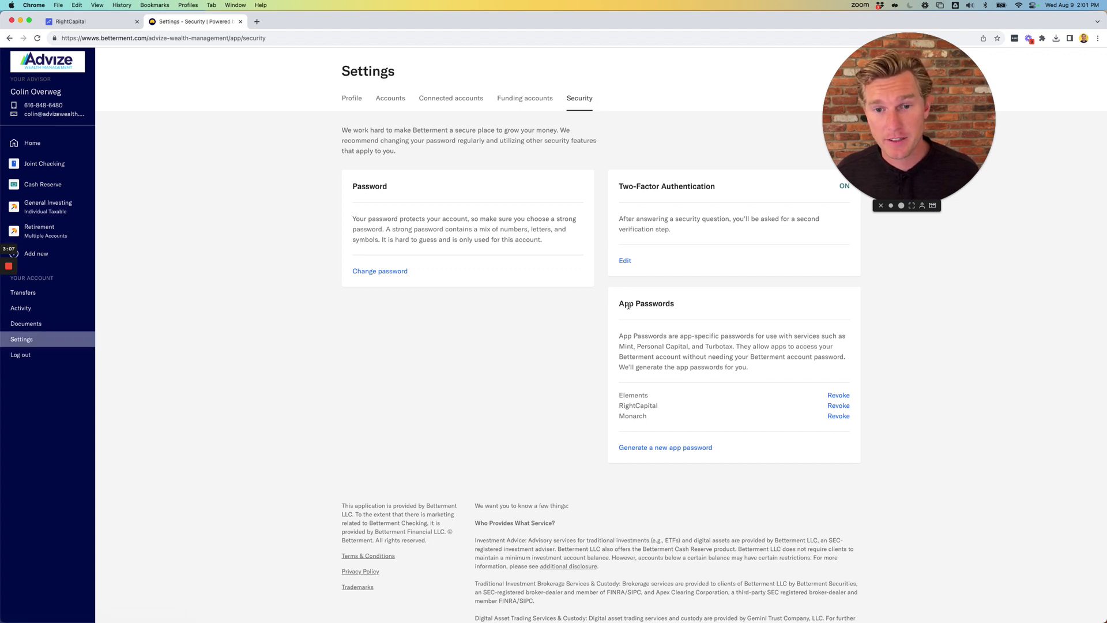
left_click_drag(621, 305, 676, 307)
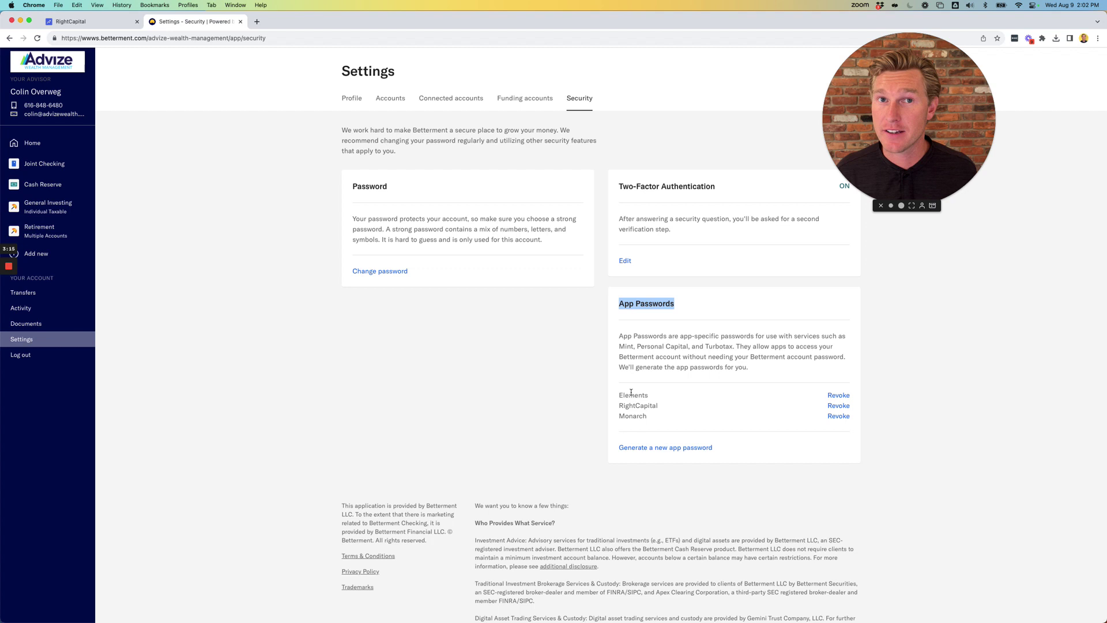
key("ctrl+shift+Tab")
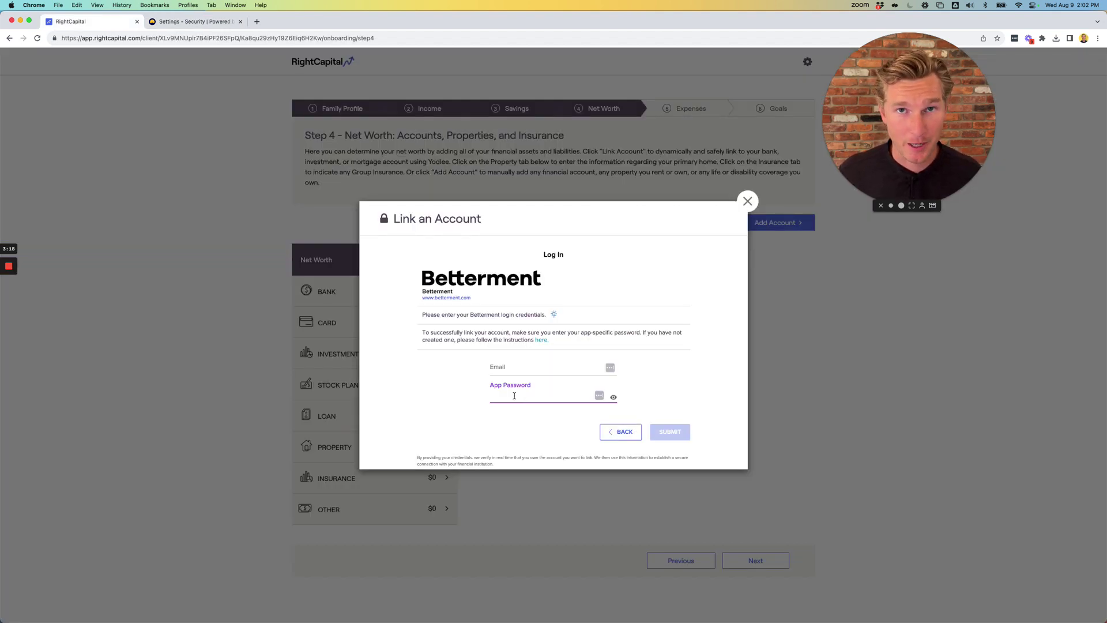
Close the account-linking dialog and change the primary home from rented to owned
key("Escape")
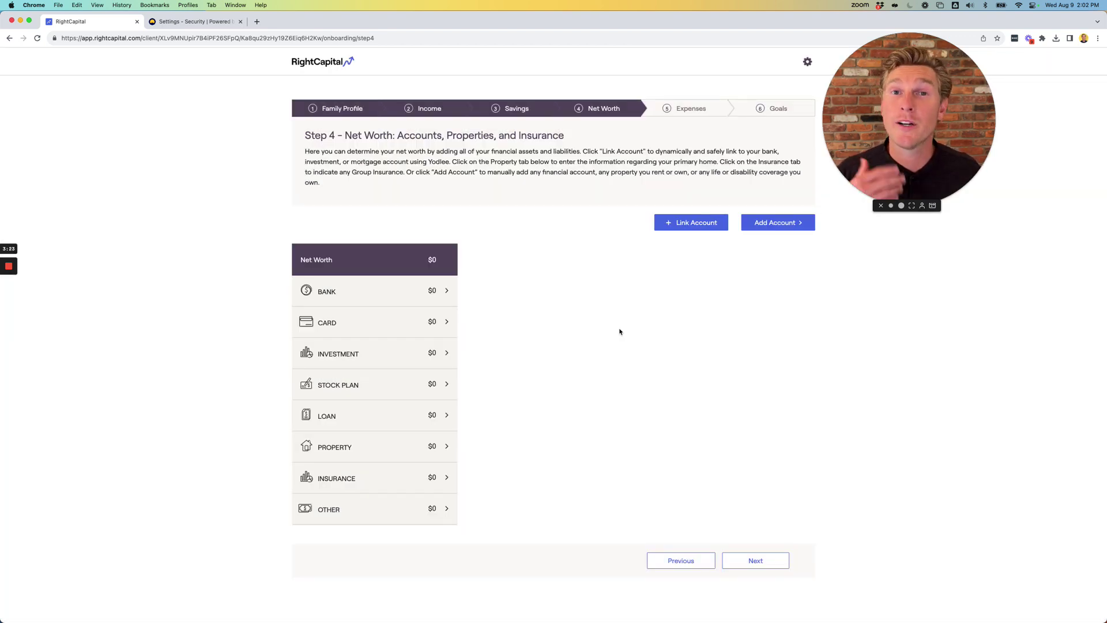
left_click(405, 449)
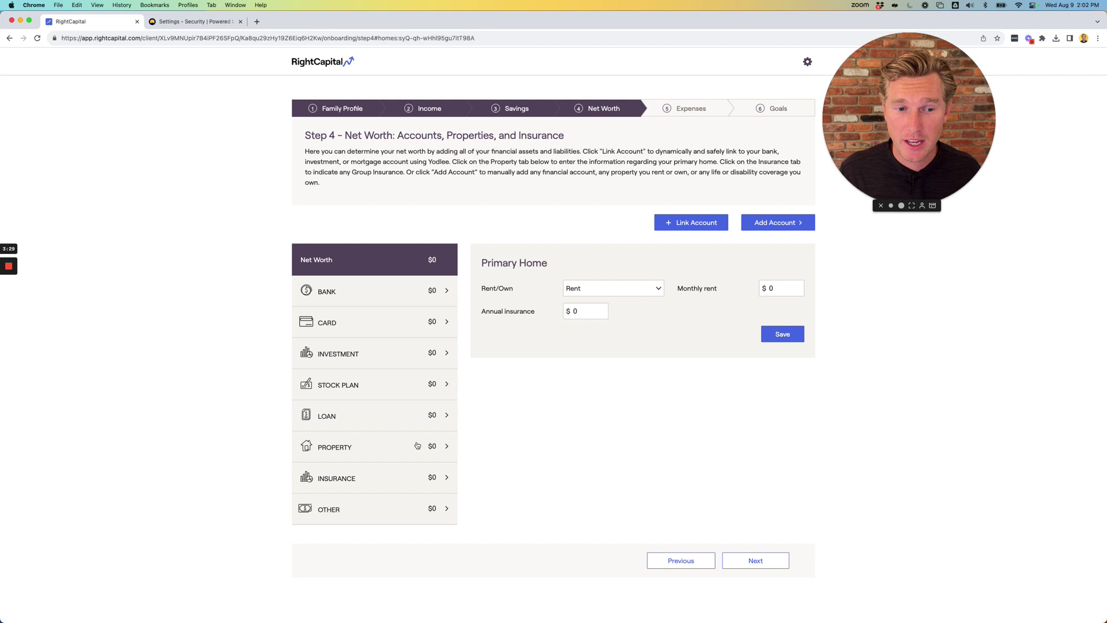
left_click(358, 448)
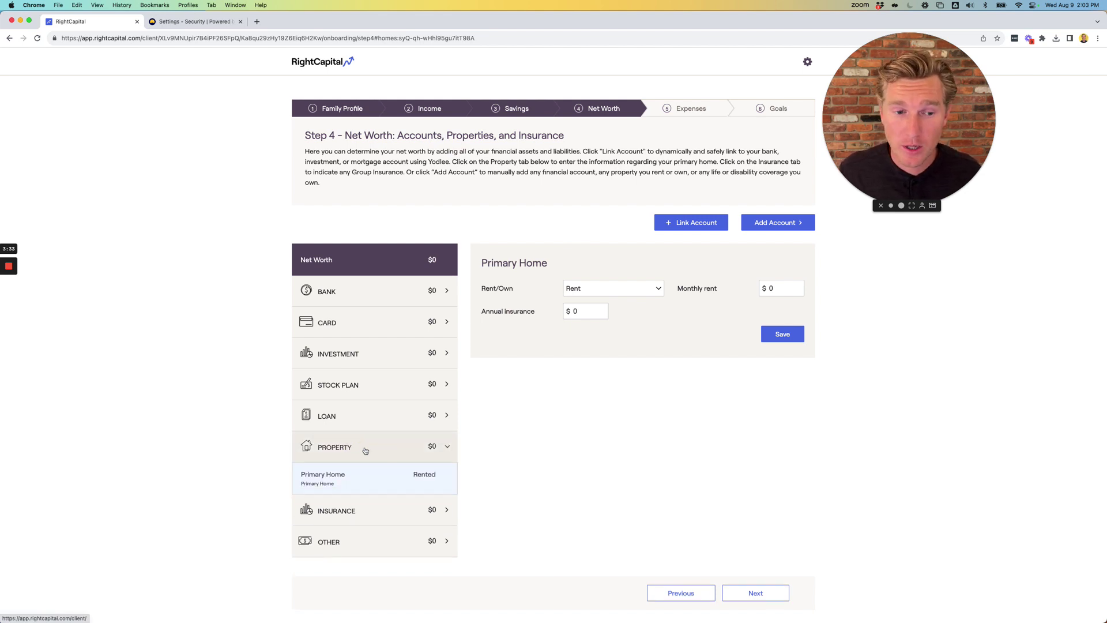
left_click(367, 448)
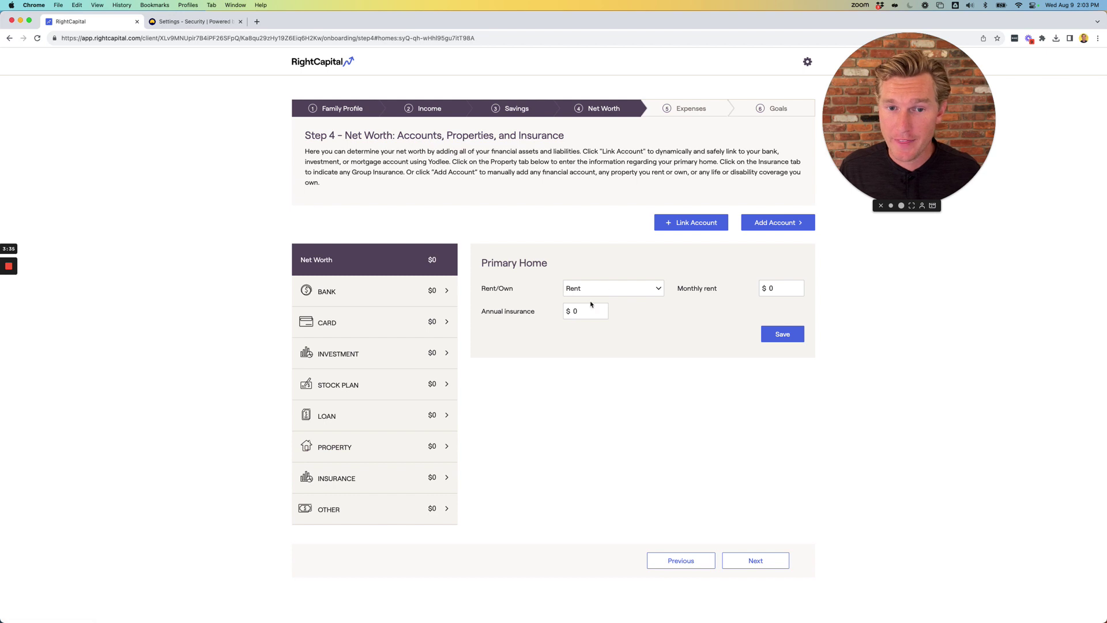
left_click(646, 289)
left_click(622, 300)
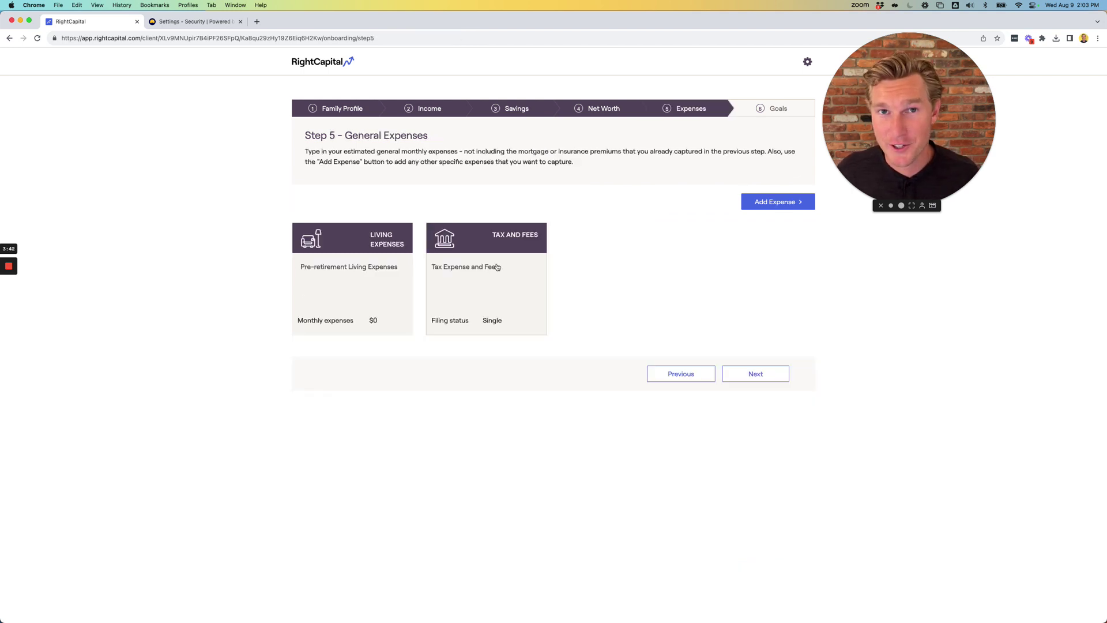
Switch Living Expenses from the simple approach to a detailed worksheet
left_click(383, 275)
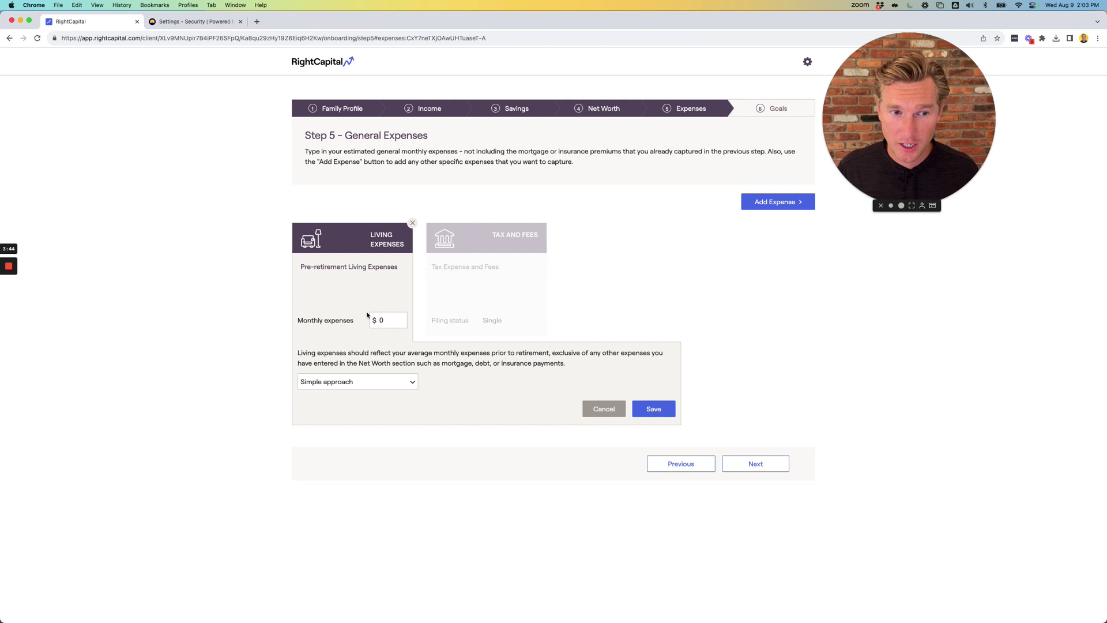
left_click(391, 317)
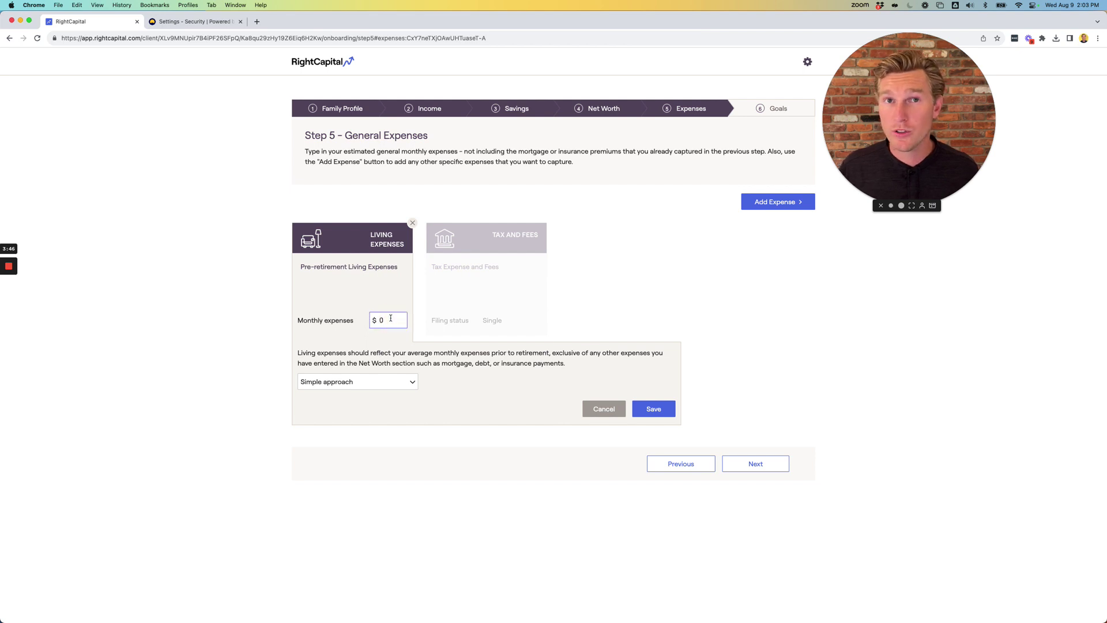
left_click(349, 385)
left_click(344, 394)
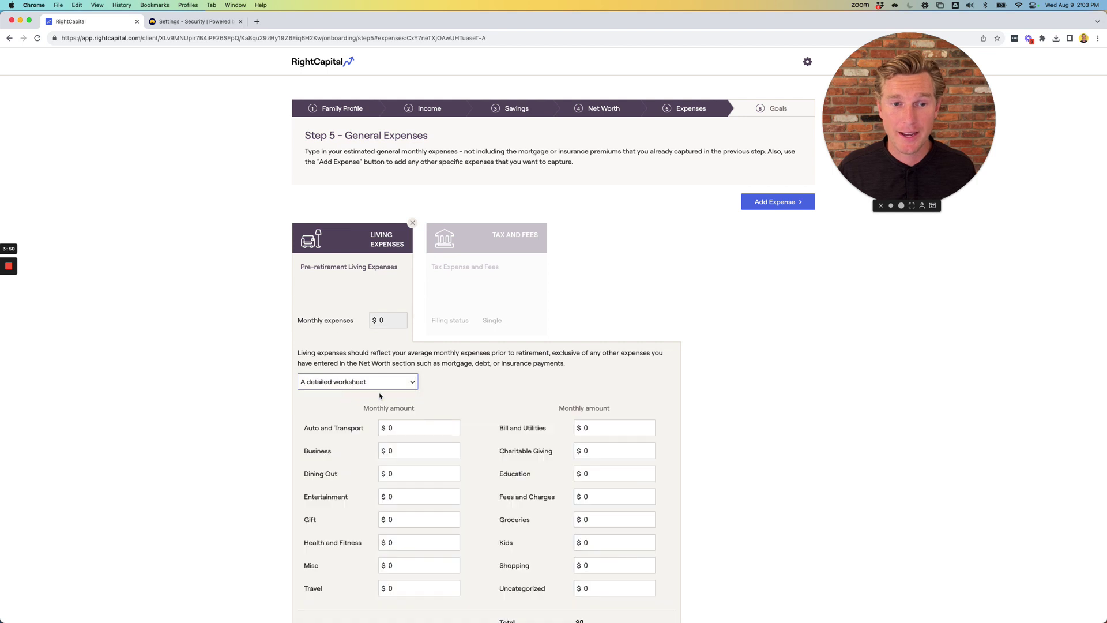
scroll(421, 411, "down", 3)
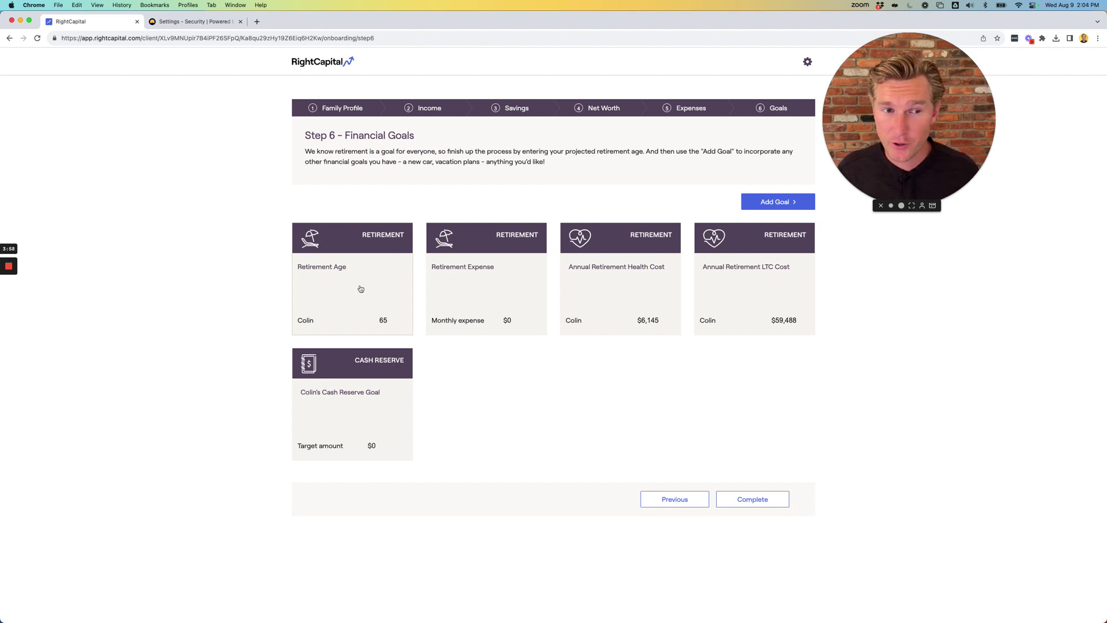
Change the client's retirement age from 65 to 60
left_click(356, 284)
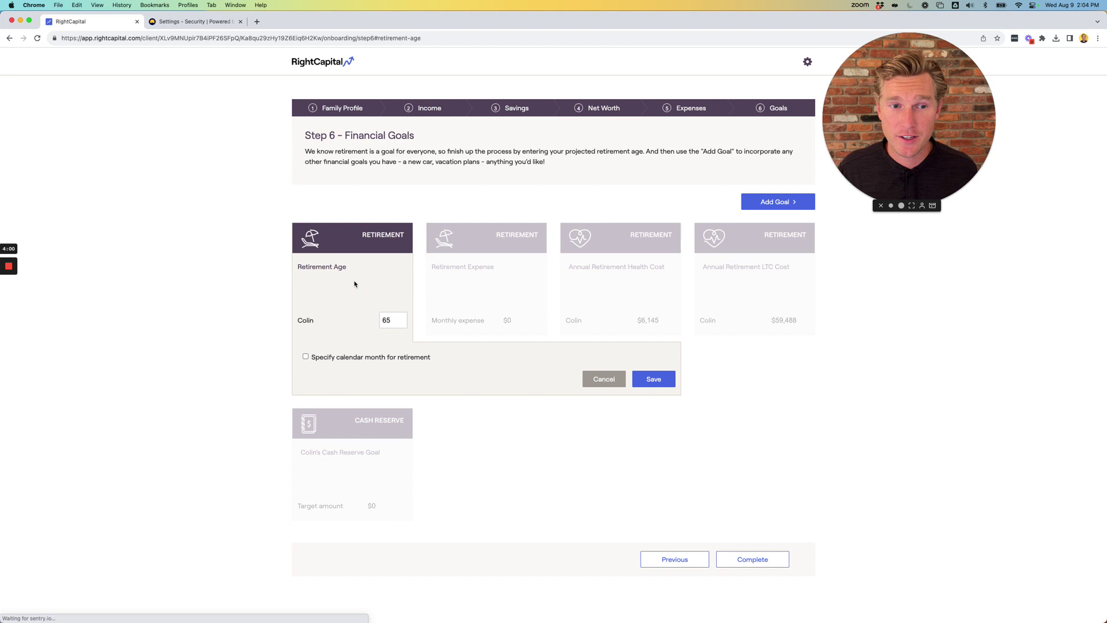
double_click(385, 321)
type("60")
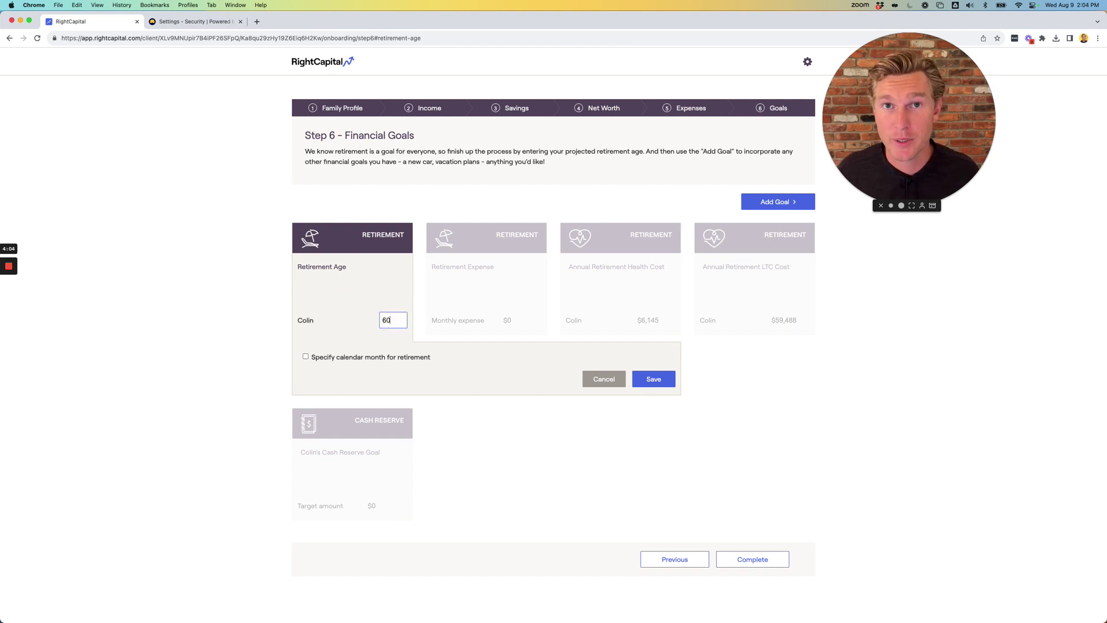
key("Return")
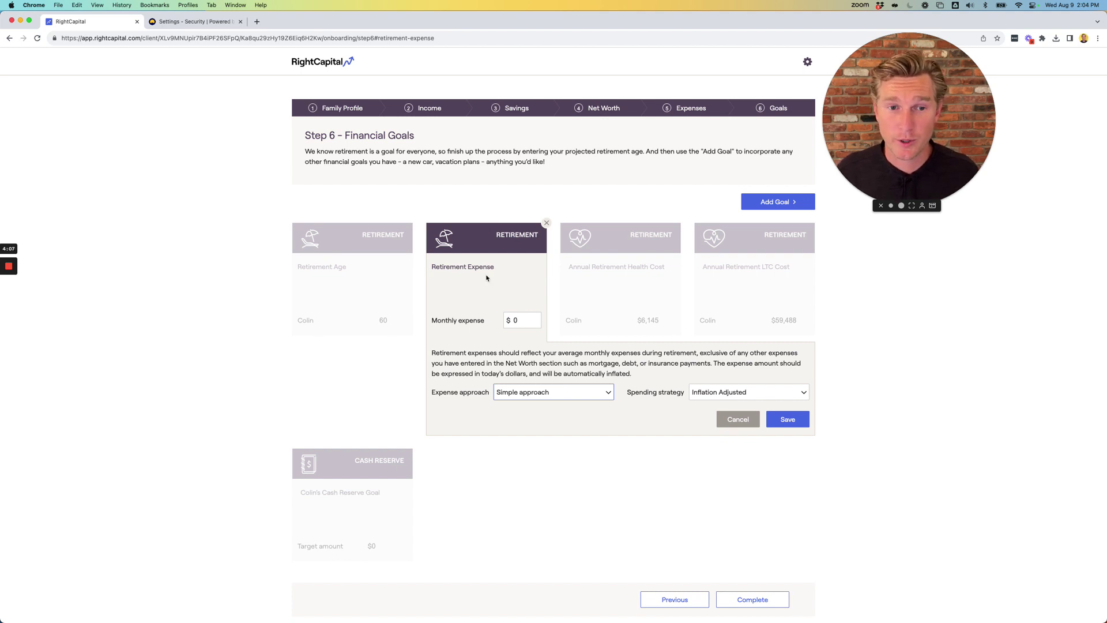
Review the retirement expense, health cost and long-term care goals, and browse addable goal types
left_click(520, 318)
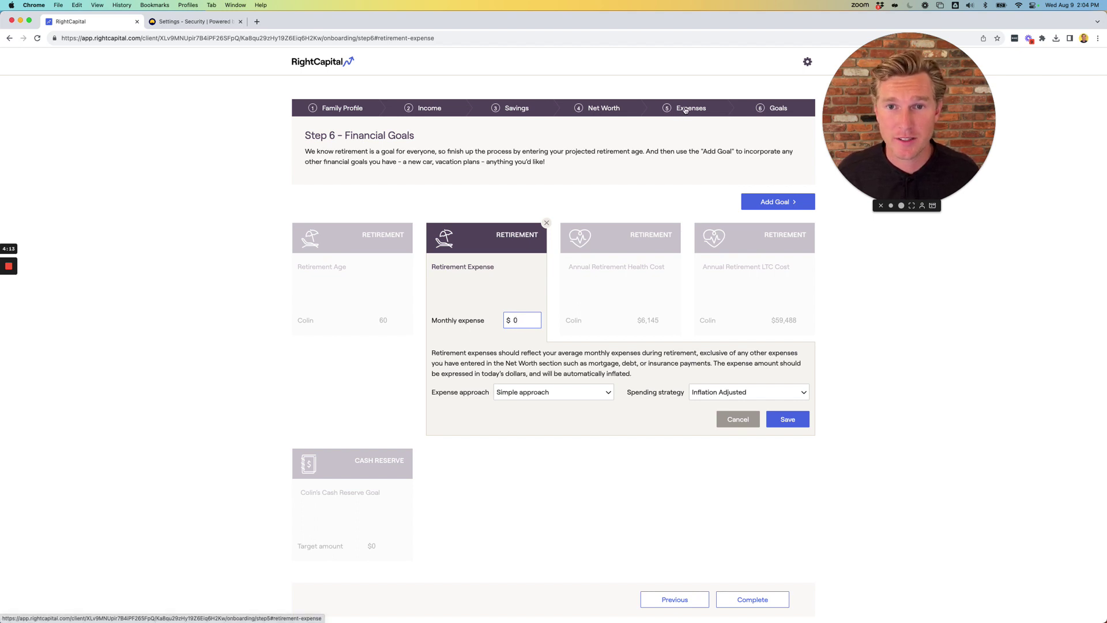
left_click(642, 283)
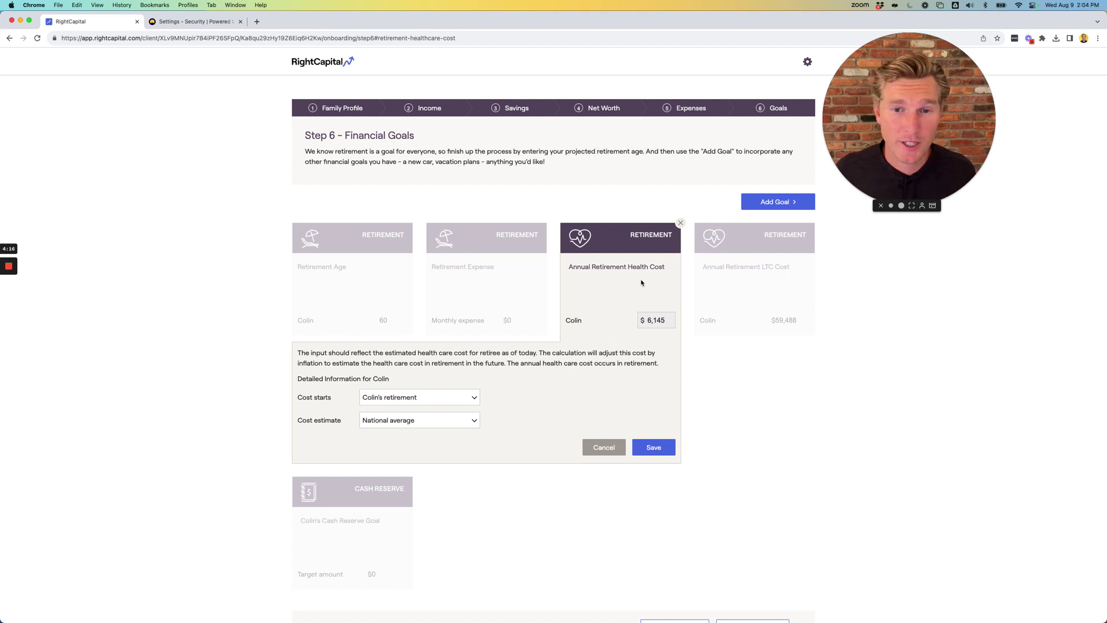
left_click(741, 284)
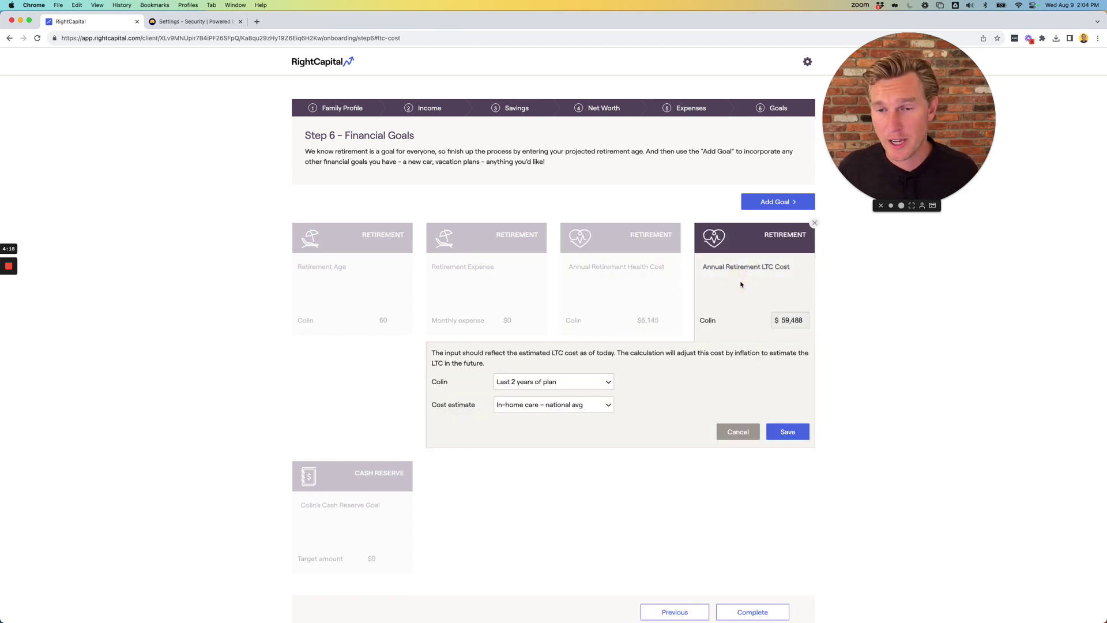
left_click(659, 254)
left_click(748, 274)
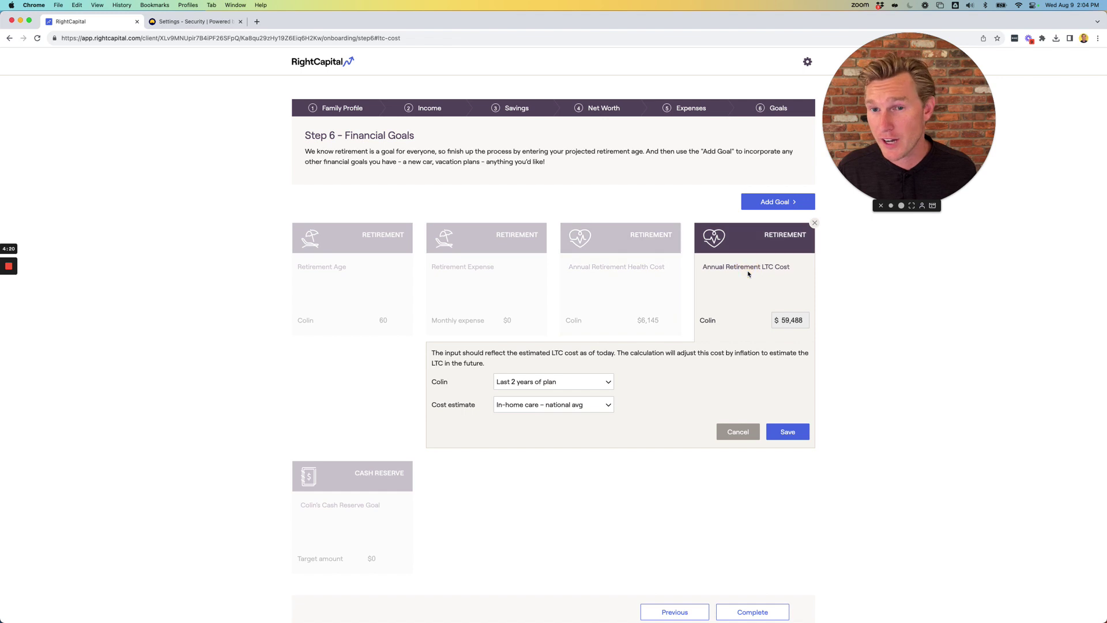
left_click(776, 203)
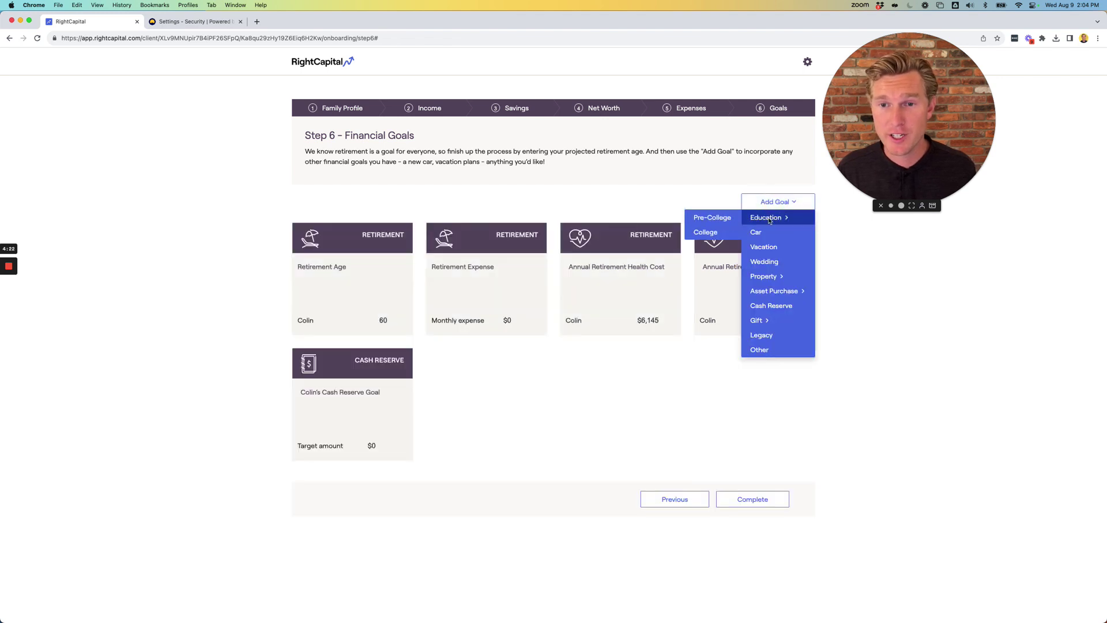
mouse_move(770, 218)
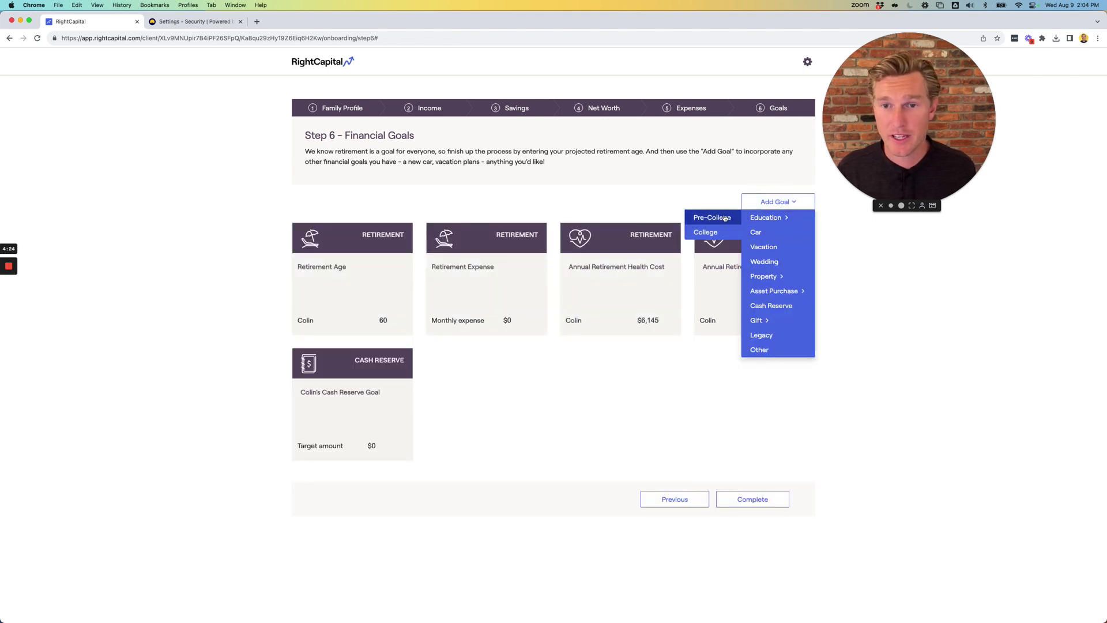